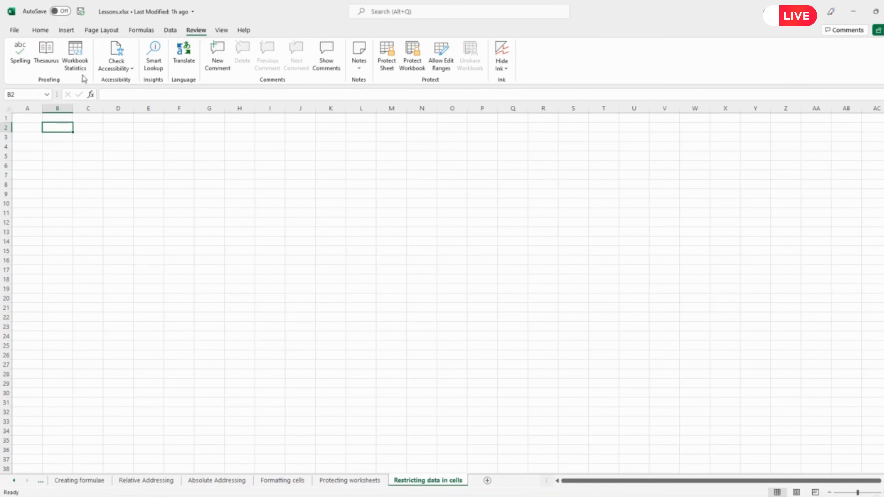
Add a data validation rule to cell B2 that allows only whole numbers between 1 and 100
click(170, 31)
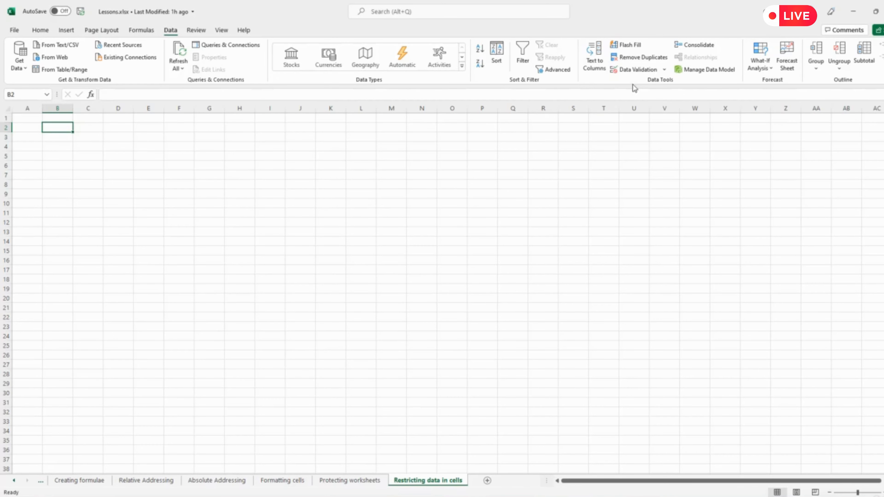
click(639, 69)
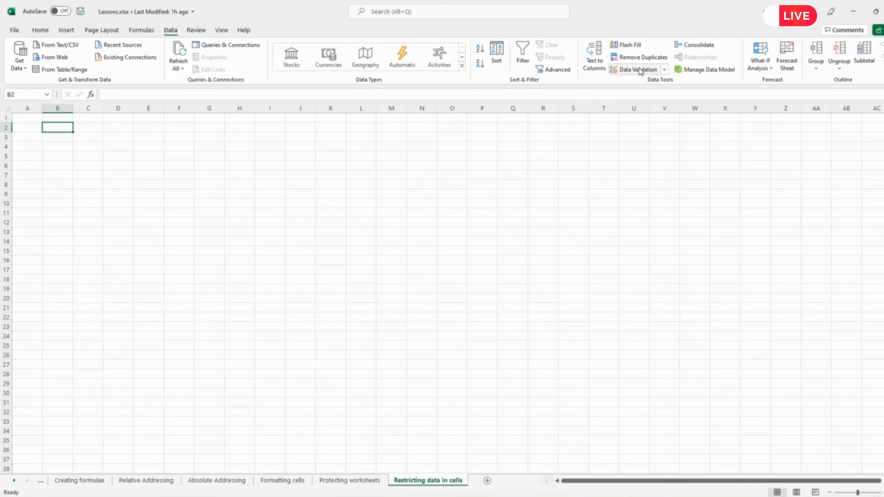
click(665, 70)
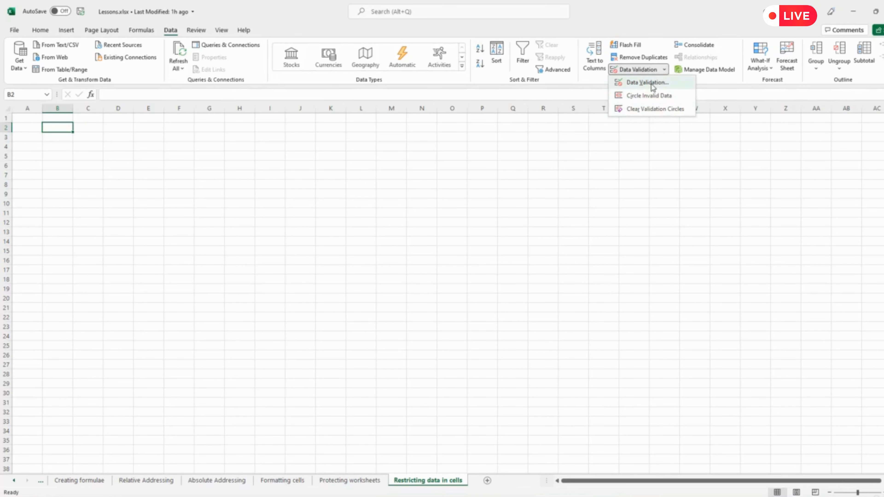
click(639, 72)
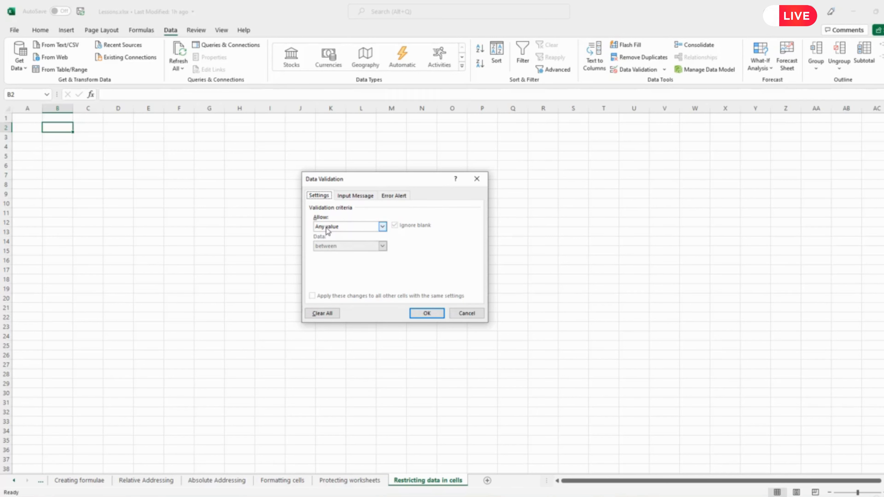
click(382, 226)
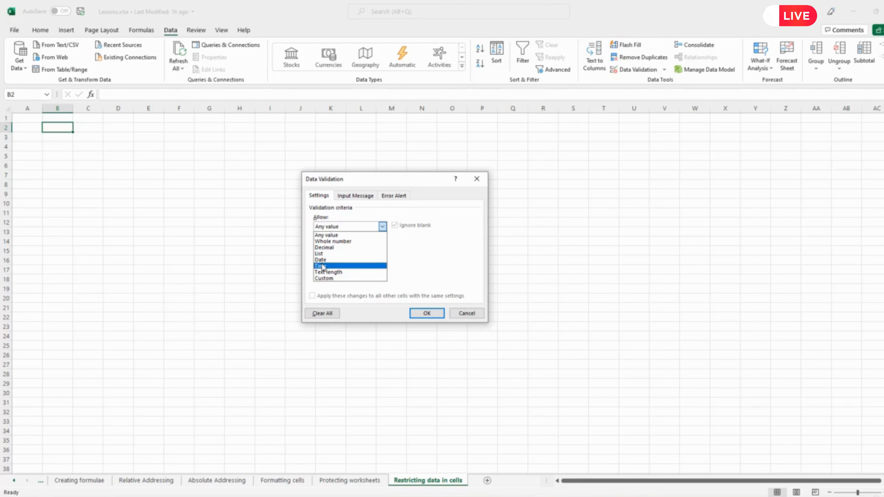
click(339, 243)
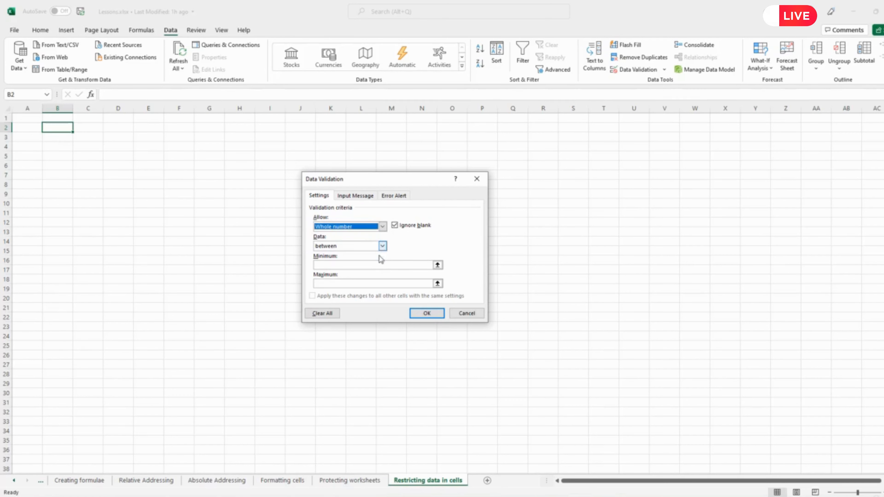
click(374, 265)
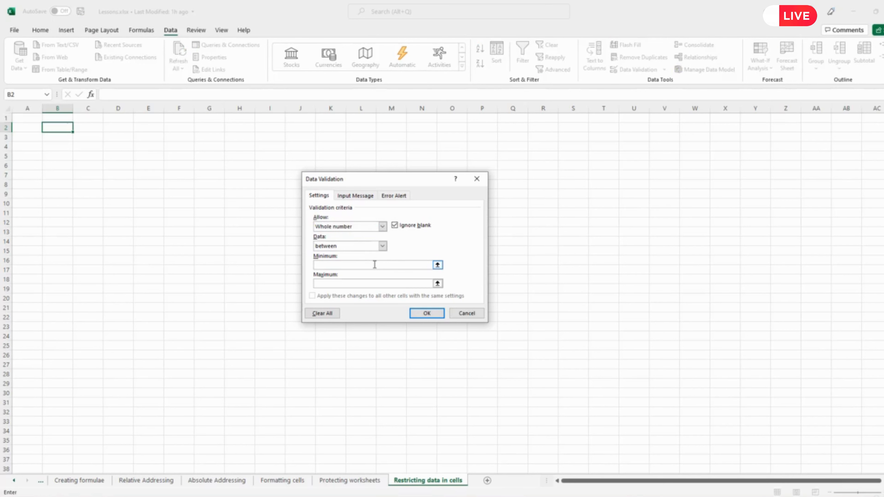
text(11)
click(427, 313)
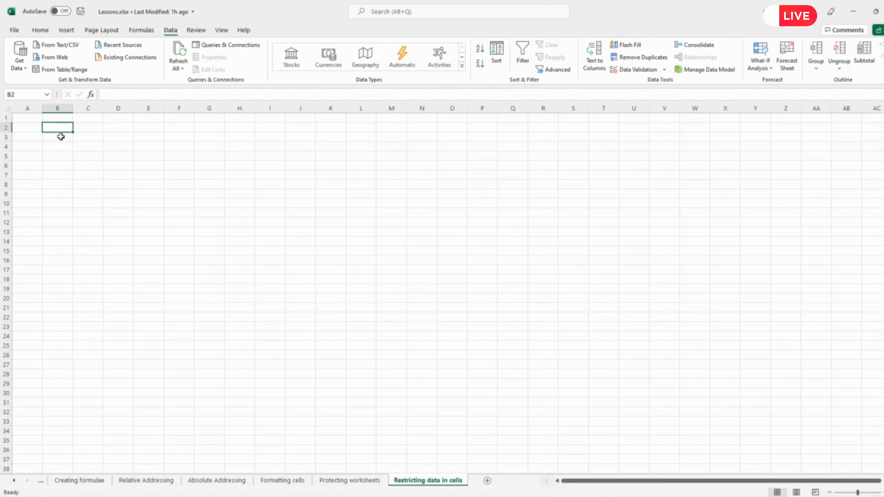
Test the validation rule by entering 2, 4 and 99 one after another in cell B2
text(2)
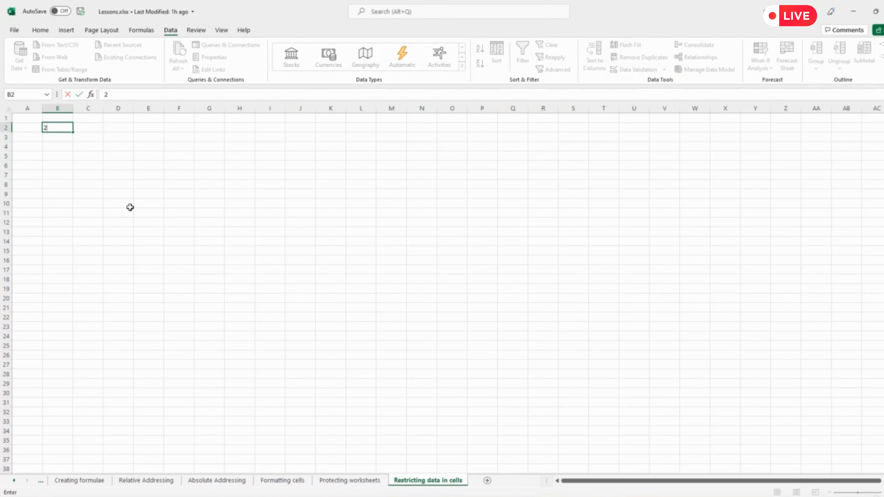
click(64, 128)
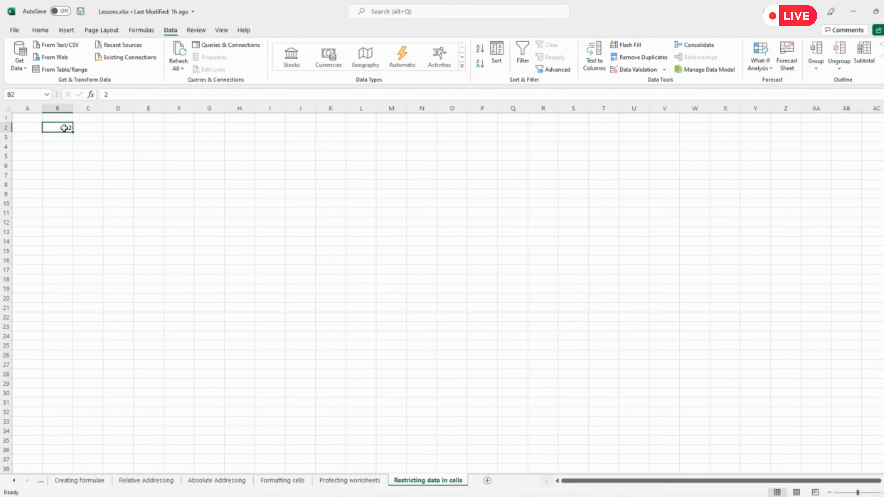
text(4)
key(Return)
click(65, 127)
text(99)
key(Return)
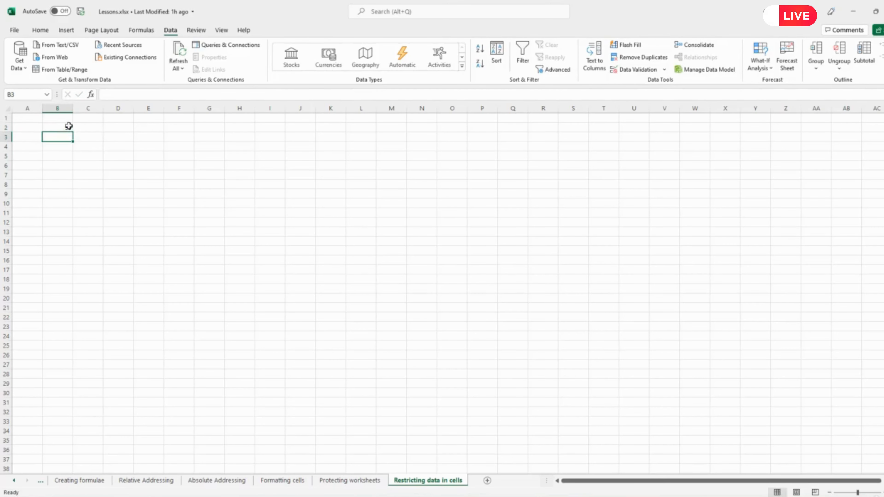
Test the limits of the allowed range by entering 1 and then 100 in cell B2
click(67, 126)
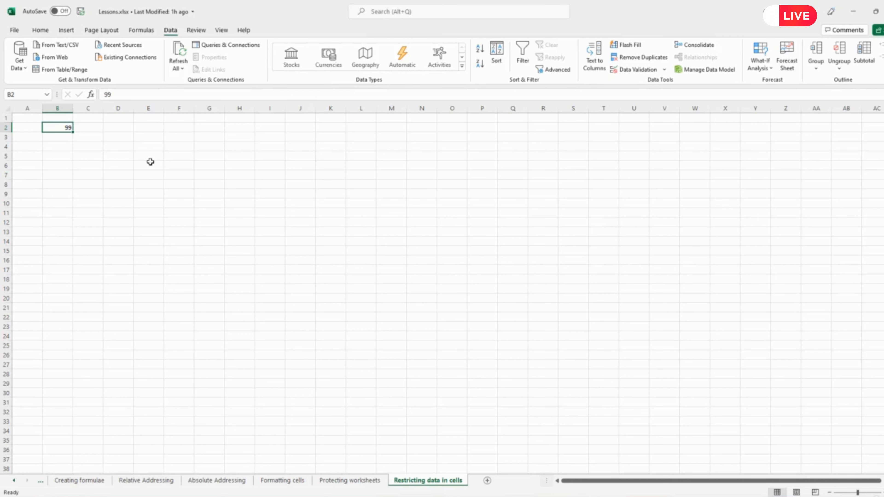
text(1)
key(Return)
key(Up)
text(100)
key(Return)
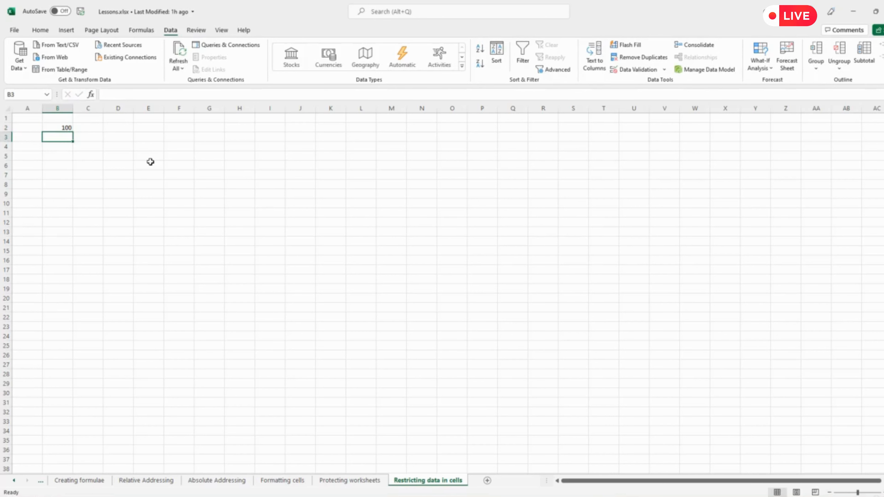
Try to enter 0, just below the allowed minimum, in cell B2 and cancel the entry
key(Up)
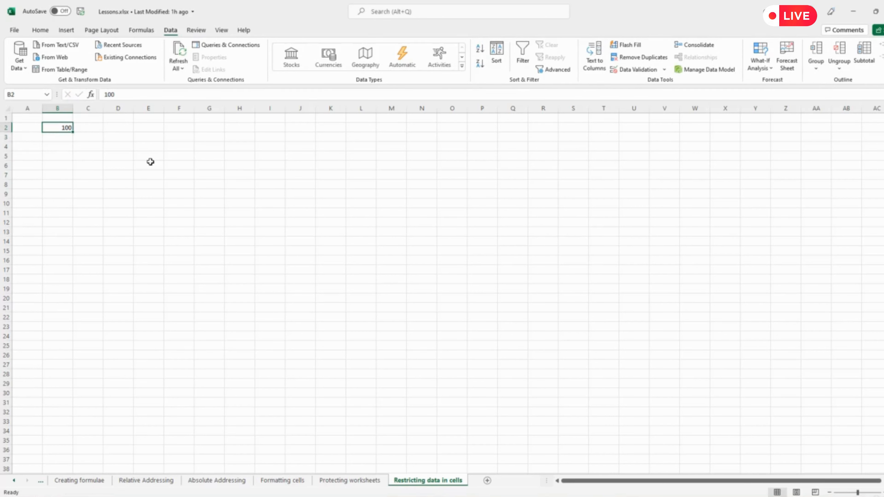
key(Down)
key(Up)
text(0)
key(Return)
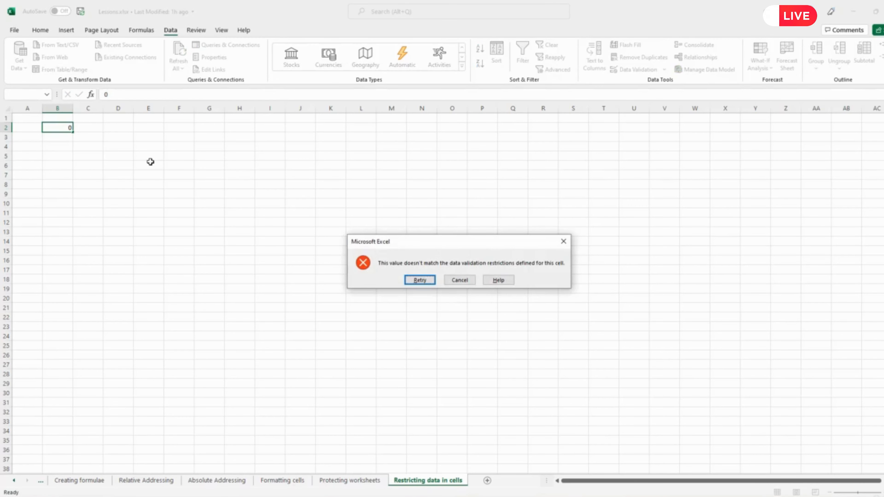
drag(472, 243, 358, 188)
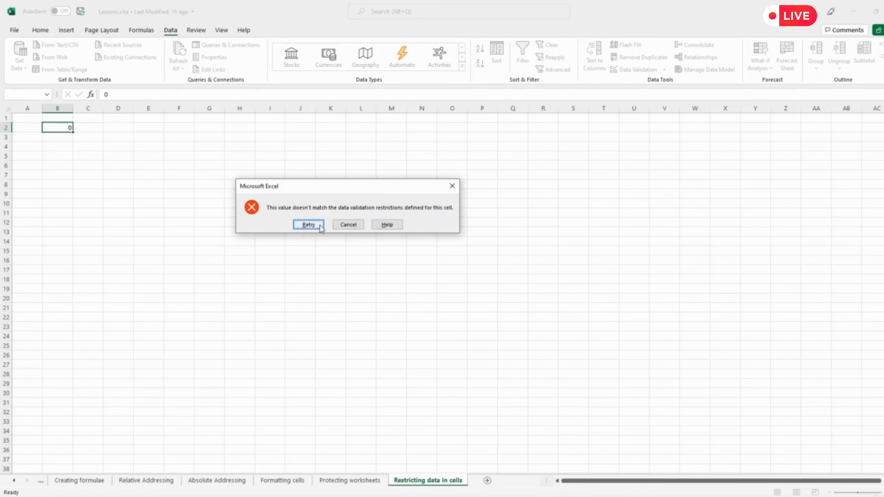
click(345, 225)
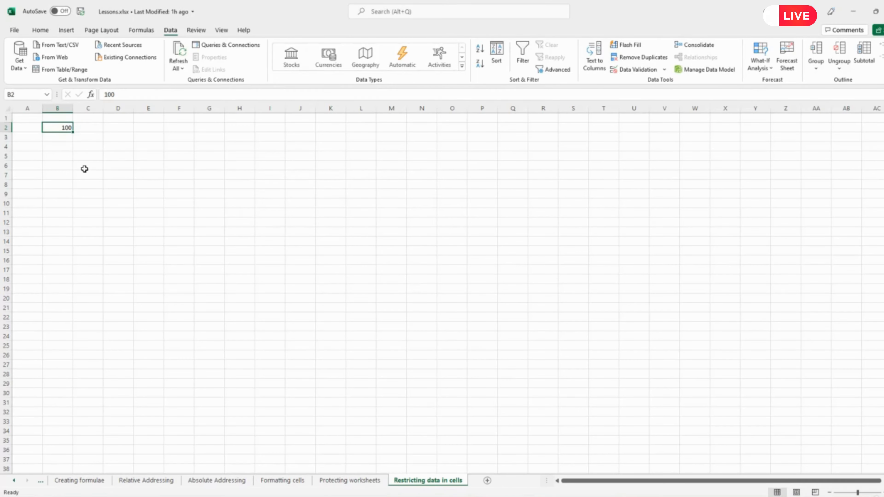
Try the invalid entries 101 and "cat" in cell B2, cancelling each one
text(101)
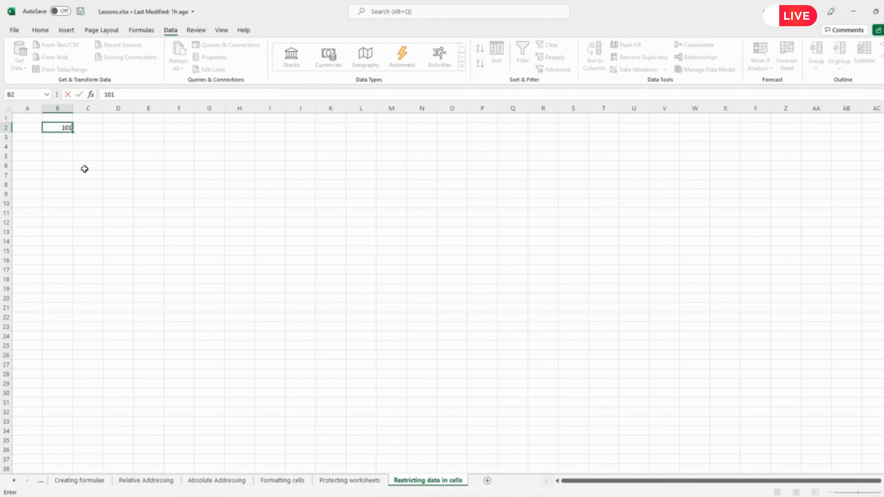
key(Return)
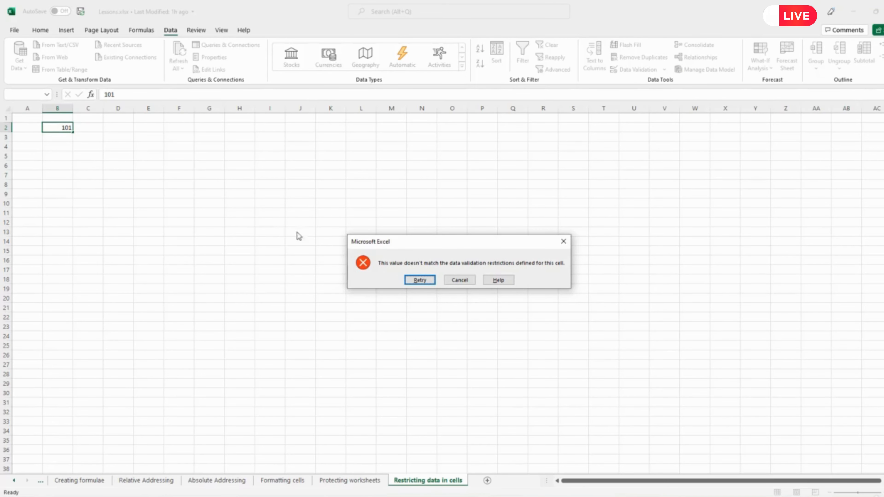
click(458, 282)
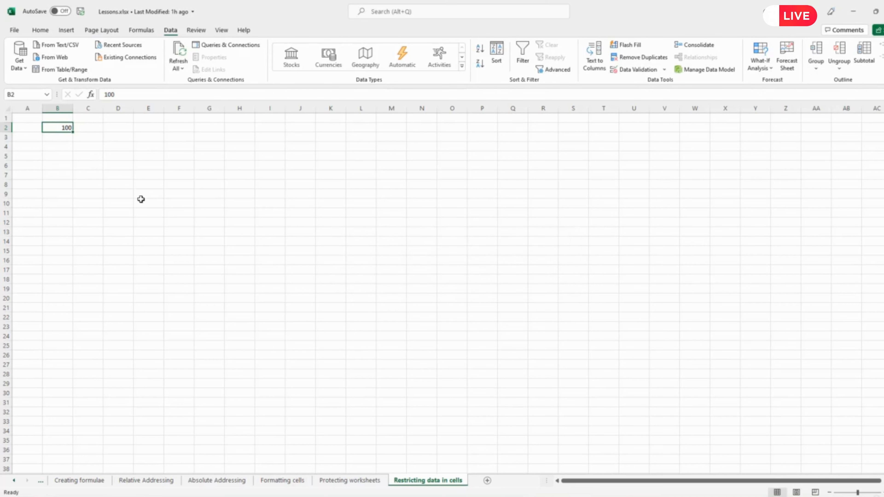
text(cat)
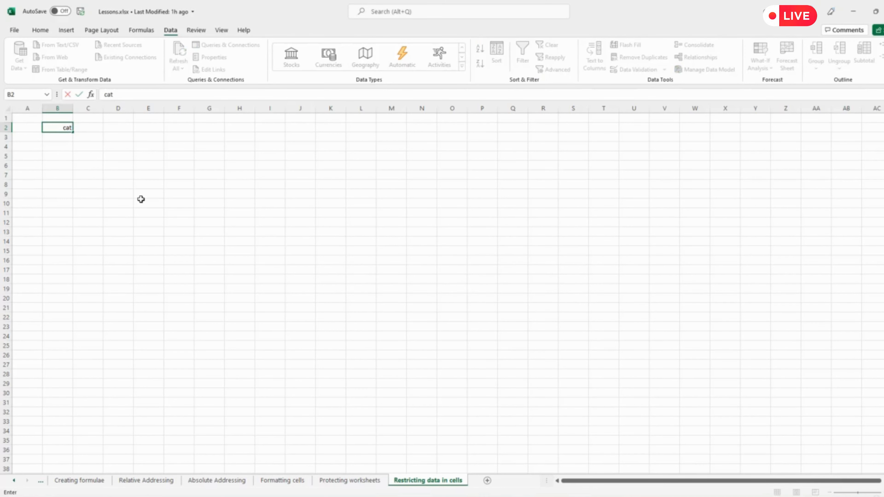
key(Return)
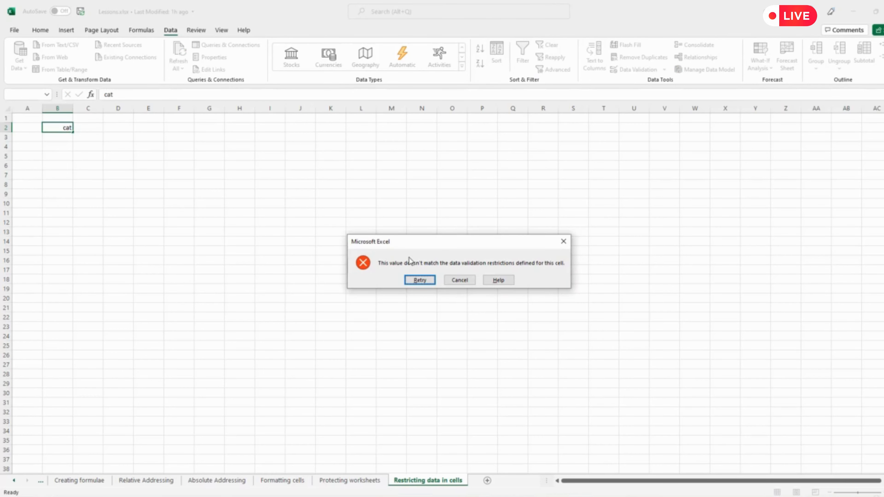
click(457, 281)
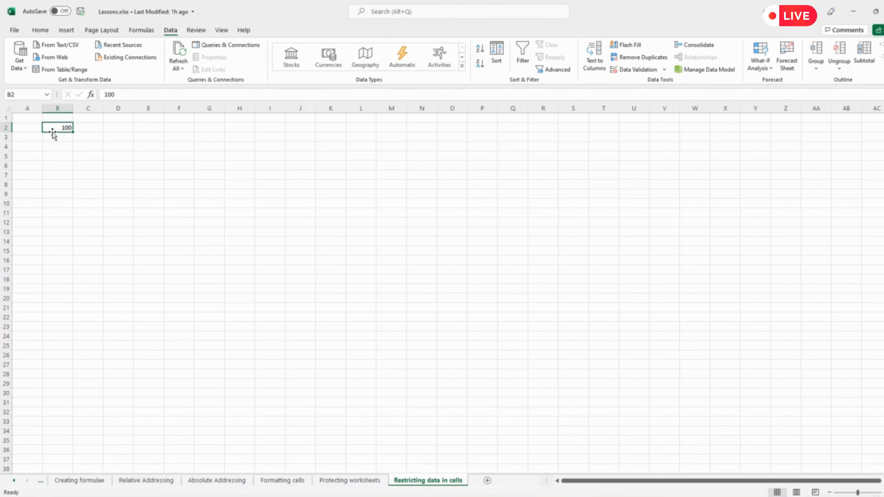
Give cell B2's data validation an input message titled "Enter a number" with the text "Enter a number between 1 and 100"
click(643, 69)
click(335, 267)
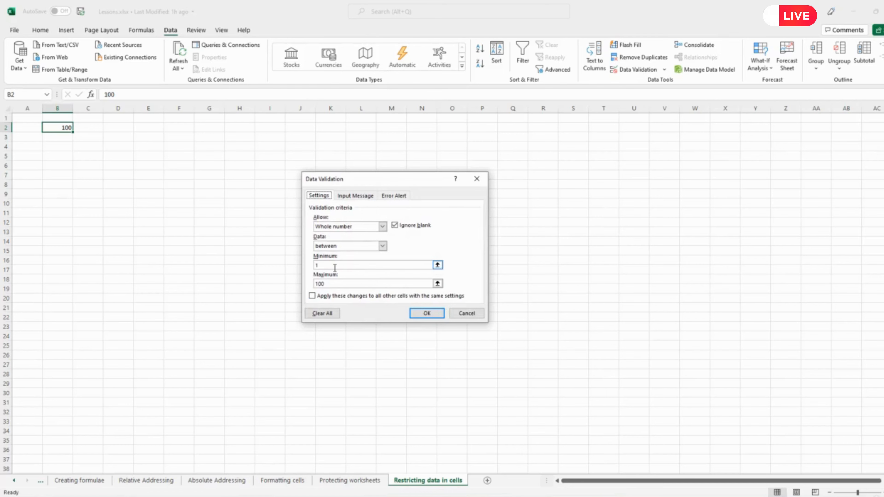
click(349, 196)
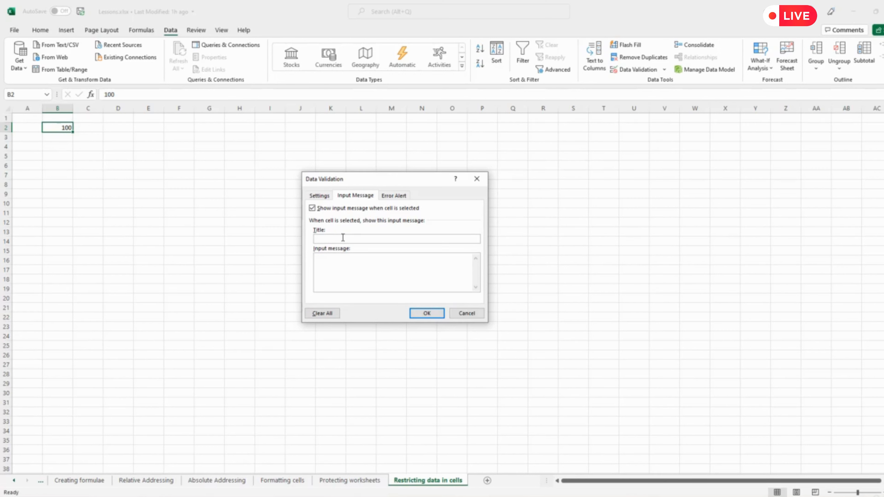
text(Enter a number)
click(340, 261)
text(Enter a number between)
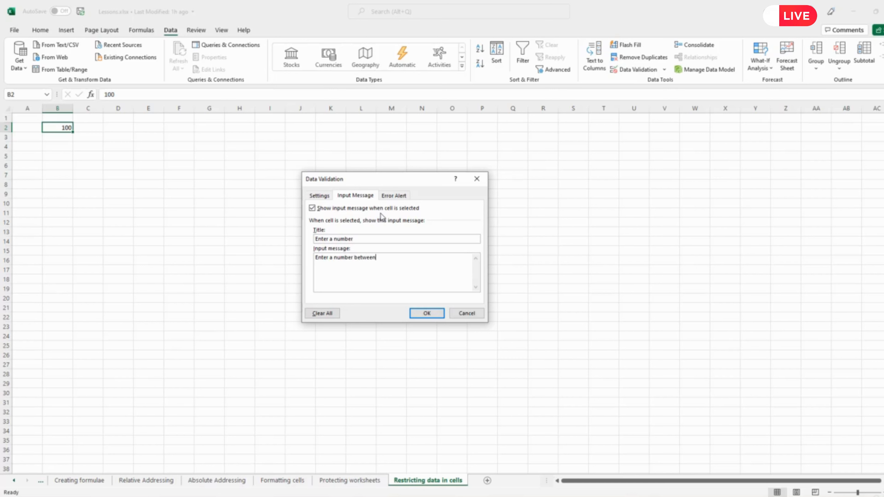
text( 1 and 100)
click(420, 315)
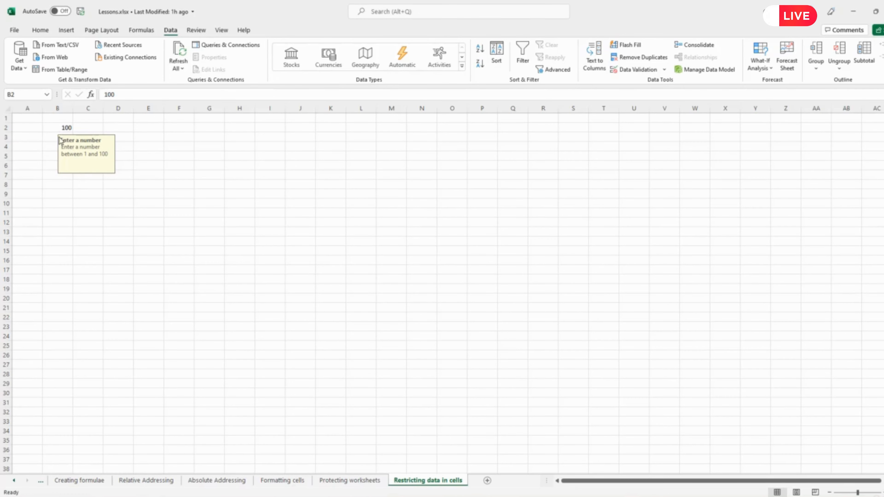
Select cell B2 with its input message, try to enter 101 and cancel the entry
click(63, 128)
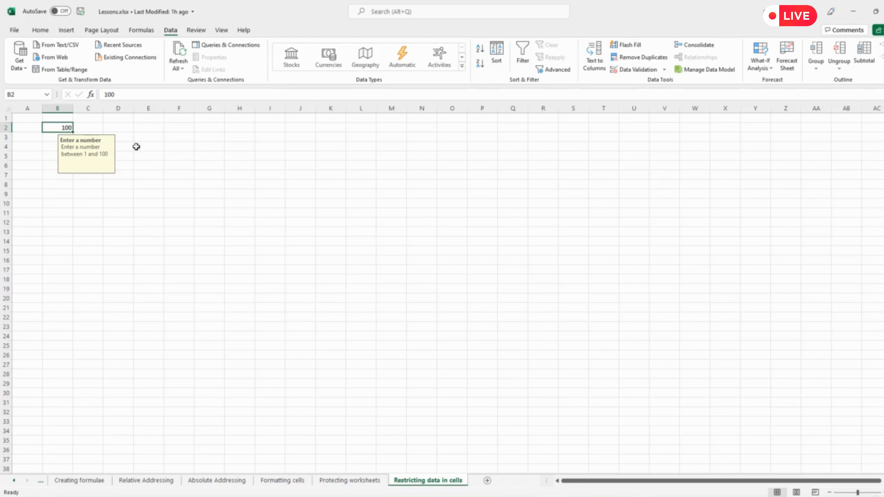
text(101)
key(Return)
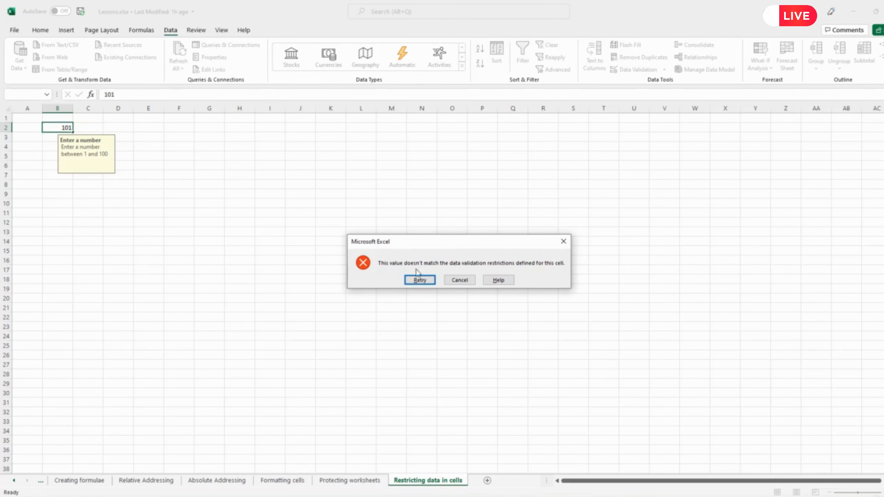
click(458, 282)
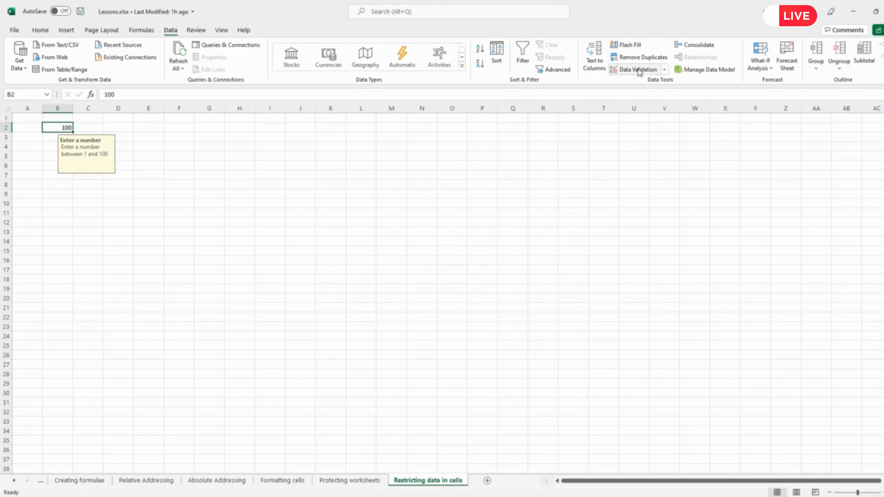
Give cell B2's data validation an error alert with the Stop style and the title "Incorrect value"
click(638, 69)
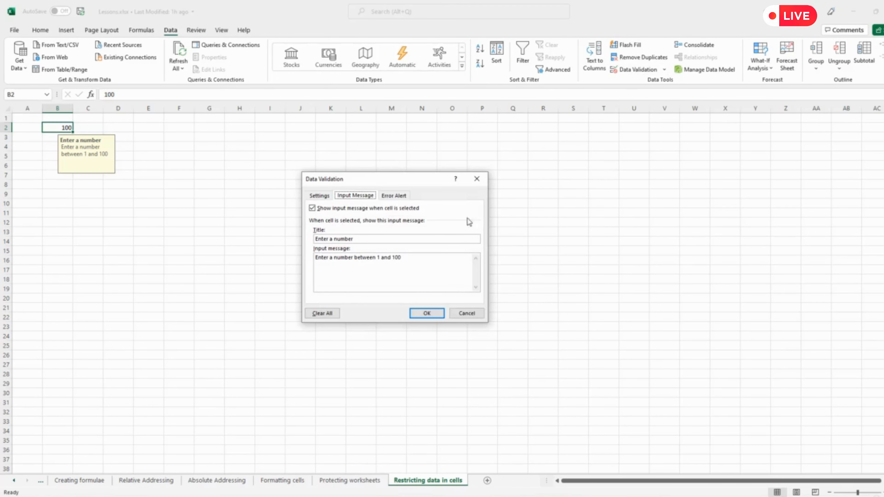
click(395, 196)
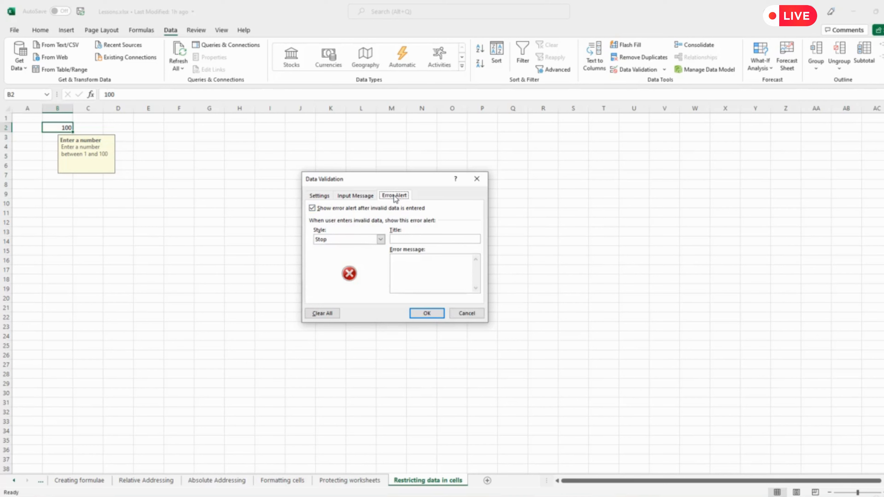
click(381, 240)
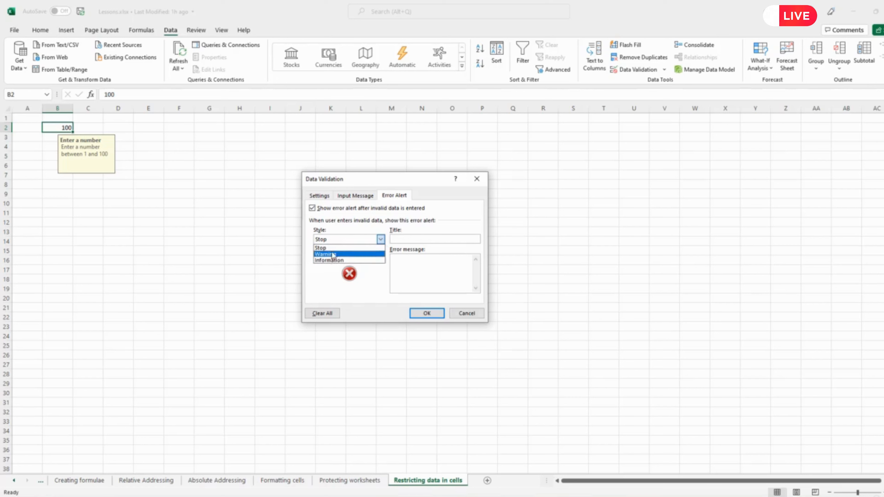
click(421, 230)
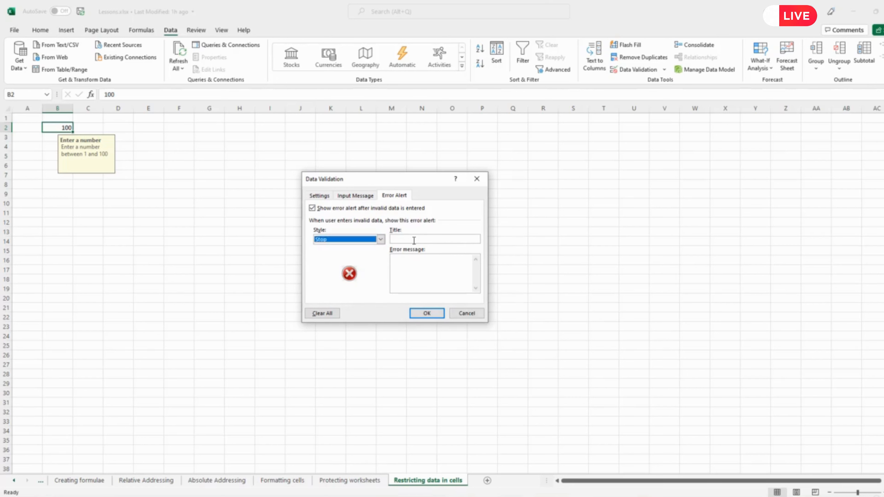
click(413, 240)
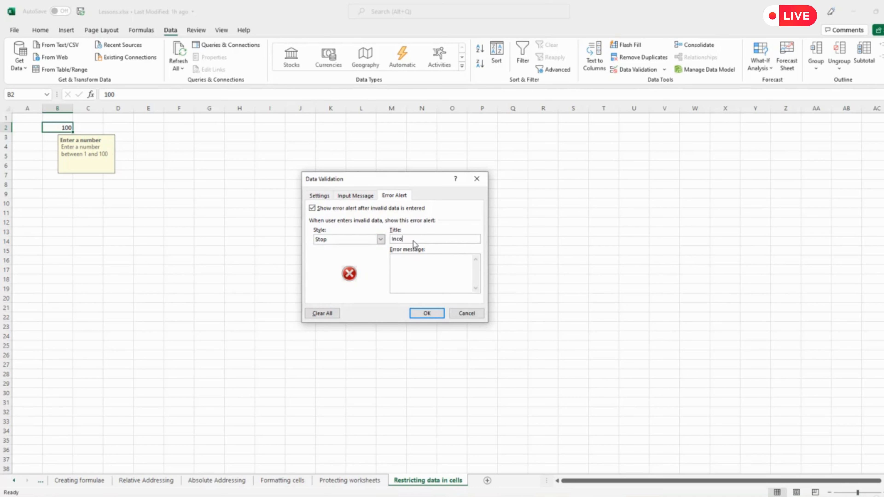
text(Incorrect value)
text(The value yo)
text(u entered w)
text(as either)
text( too )
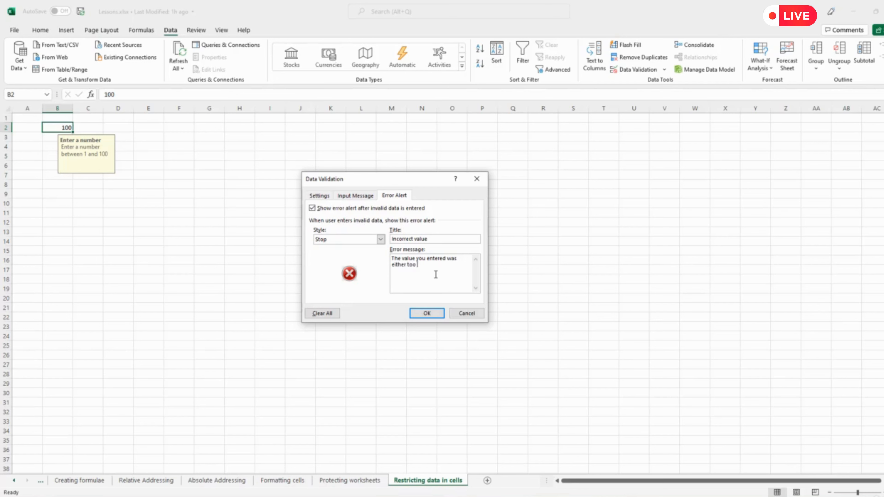
text(low (below 1) or too high (above 100)
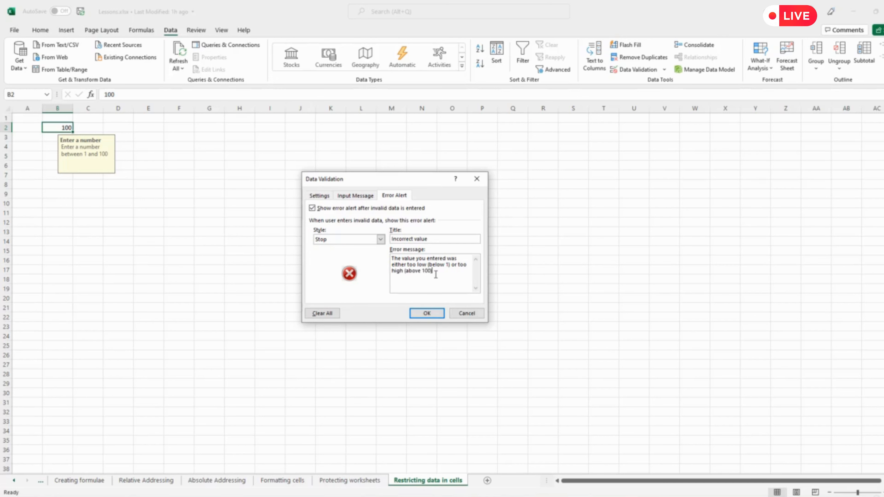
text(). Please try again!)
Enter the error message "The value you entered was either too low (below 1) or too high (above 100). Please try again!" and apply the validation
click(430, 315)
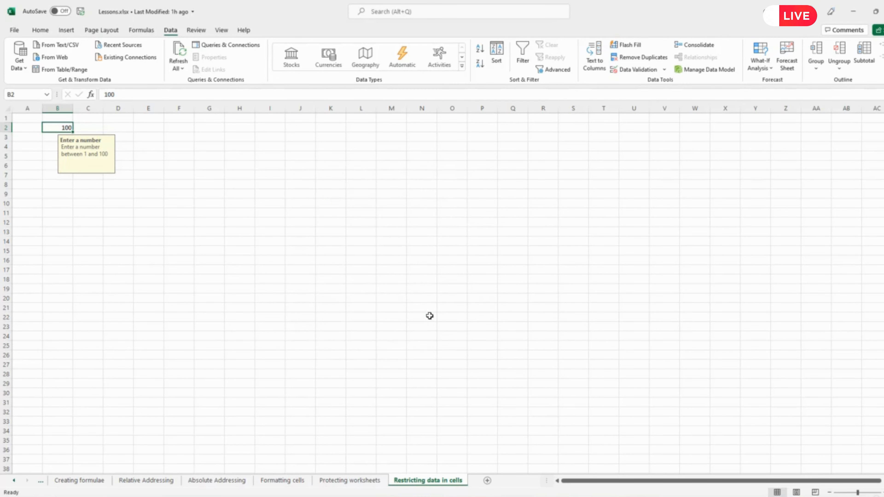
Test the custom error alert by trying to enter 101 in cell B2, and cancel the entry
click(169, 201)
click(59, 127)
text(101)
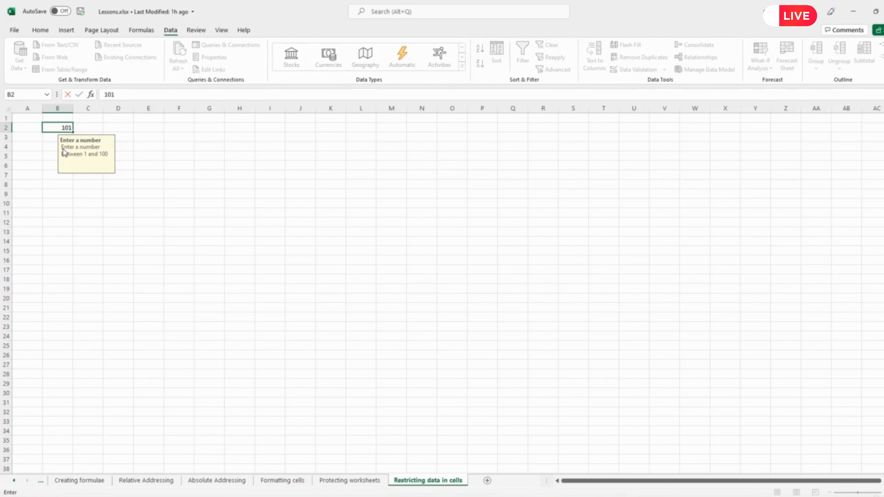
key(Return)
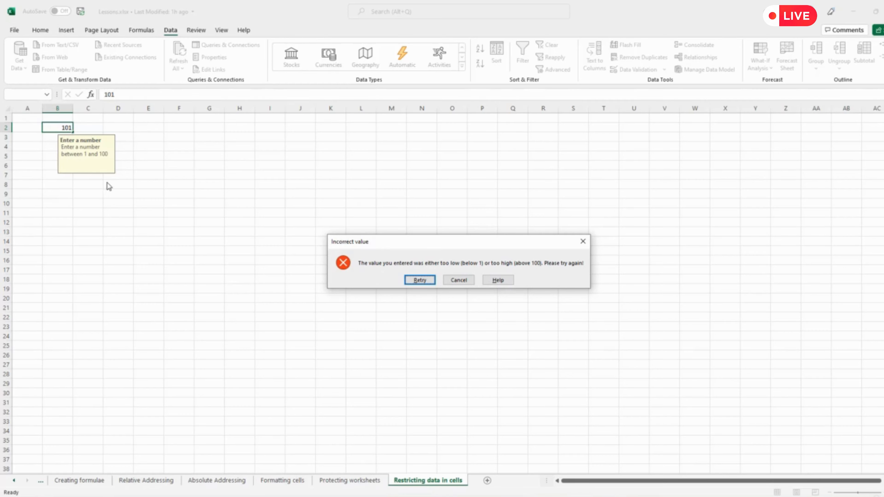
click(459, 280)
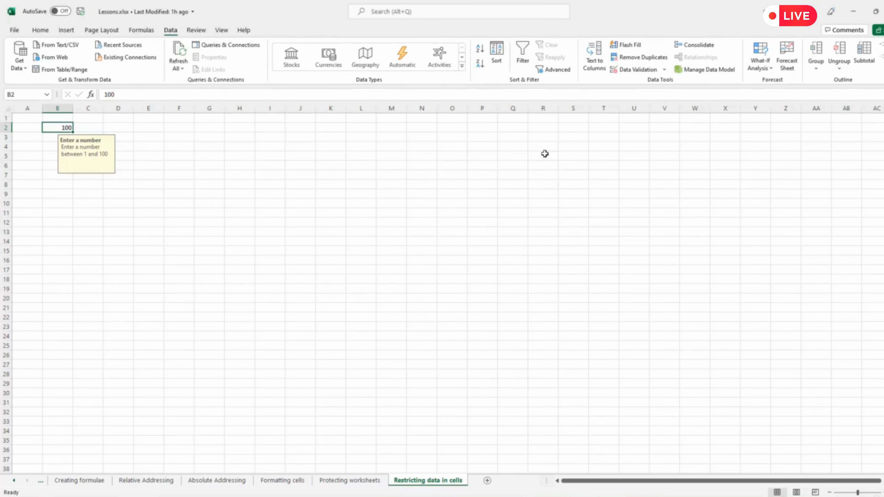
Turn off both the error alert and the input message in cell B2's data validation
click(641, 70)
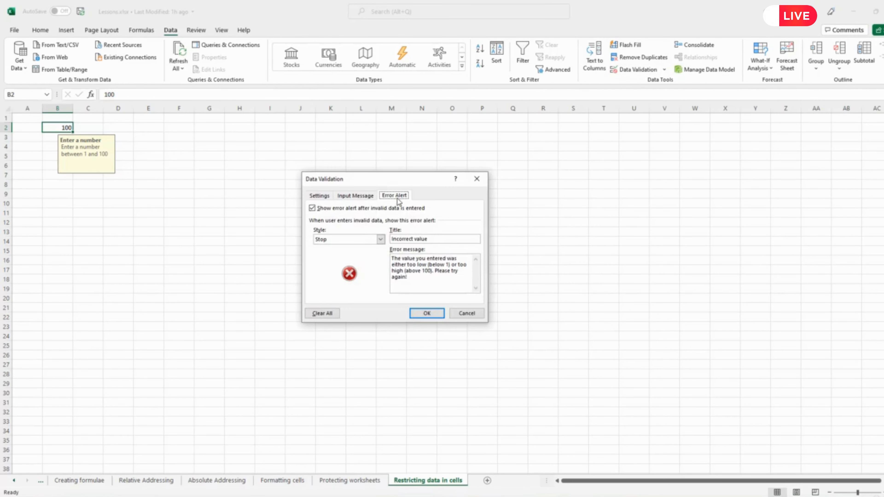
click(312, 208)
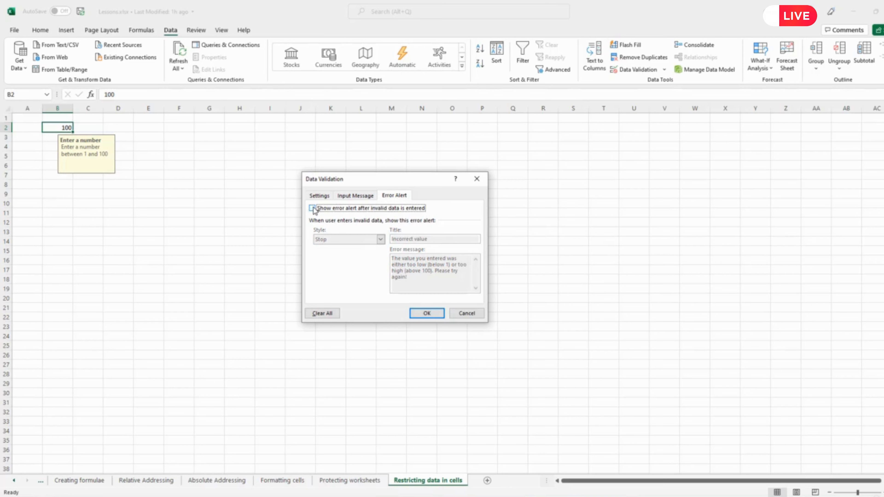
click(361, 198)
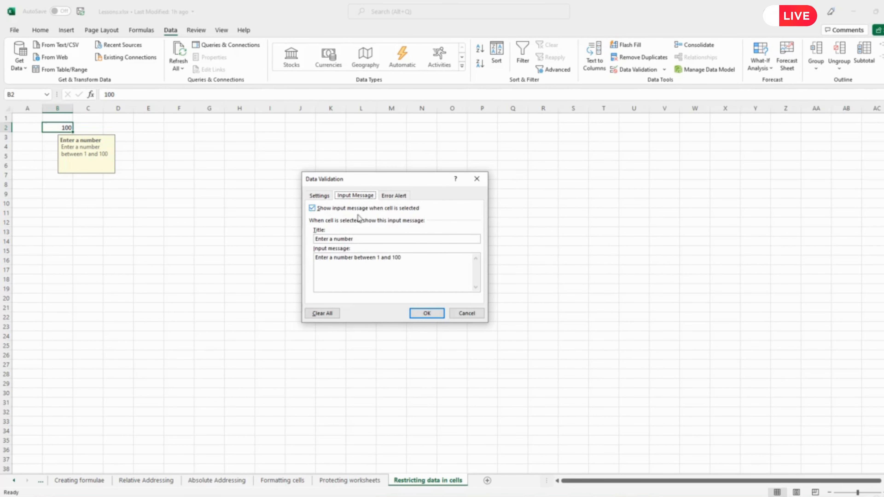
click(313, 208)
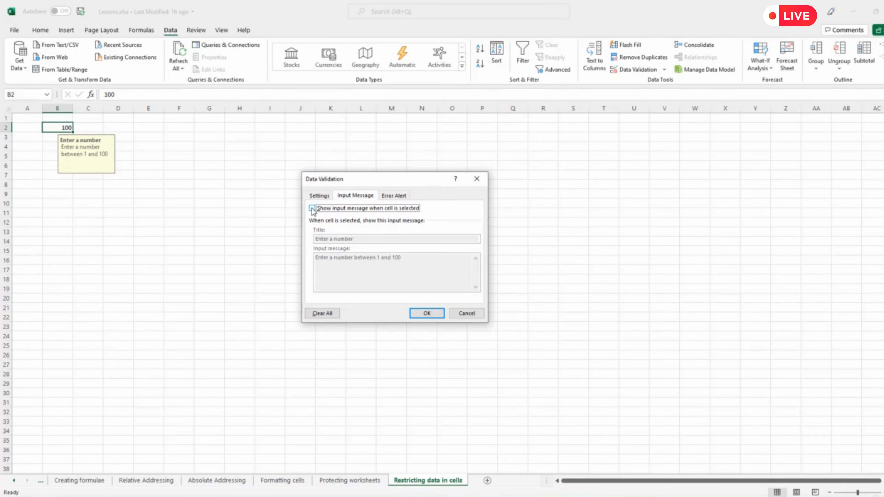
Explore the other allowed data types in the validation settings by choosing Text length and Custom to view their criteria
click(320, 196)
click(382, 227)
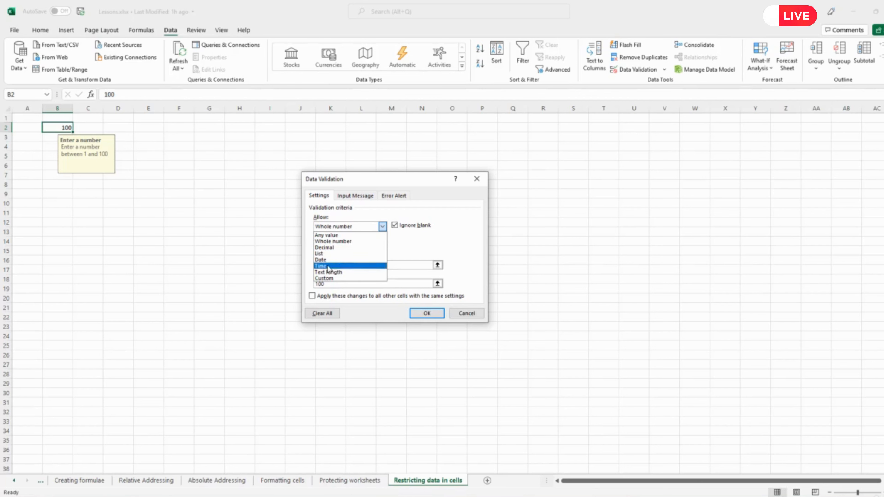
click(340, 272)
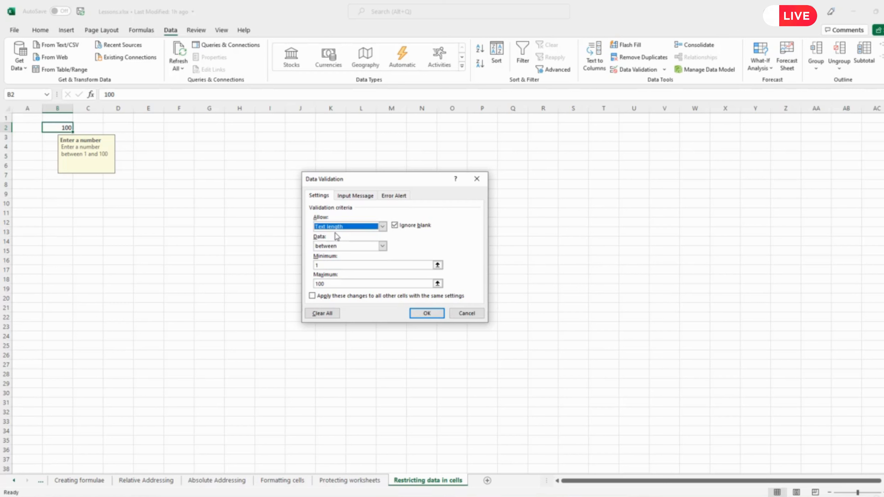
click(382, 226)
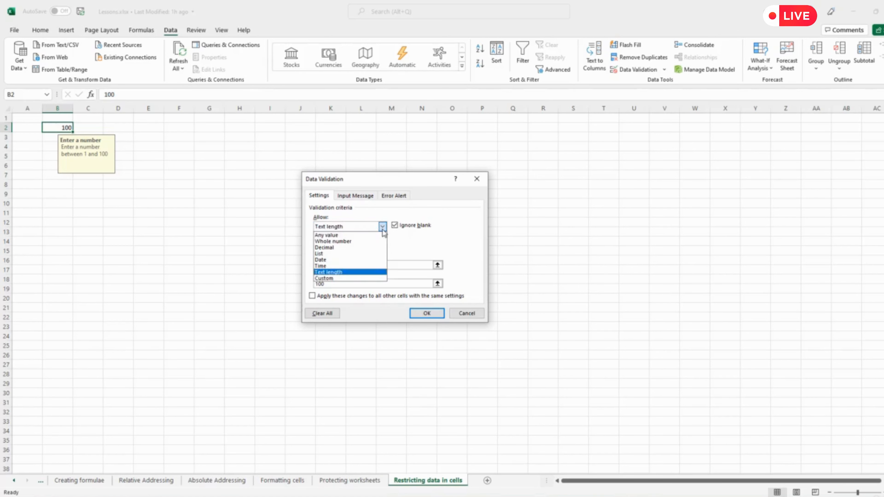
click(324, 278)
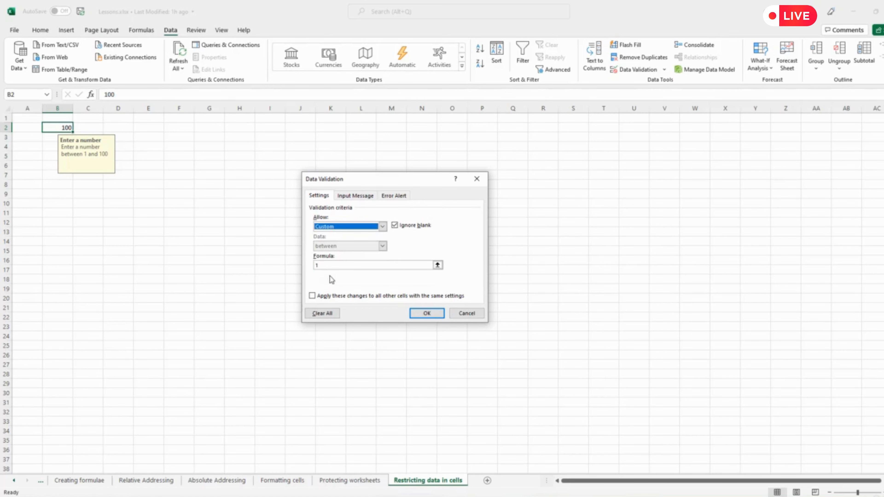
click(384, 228)
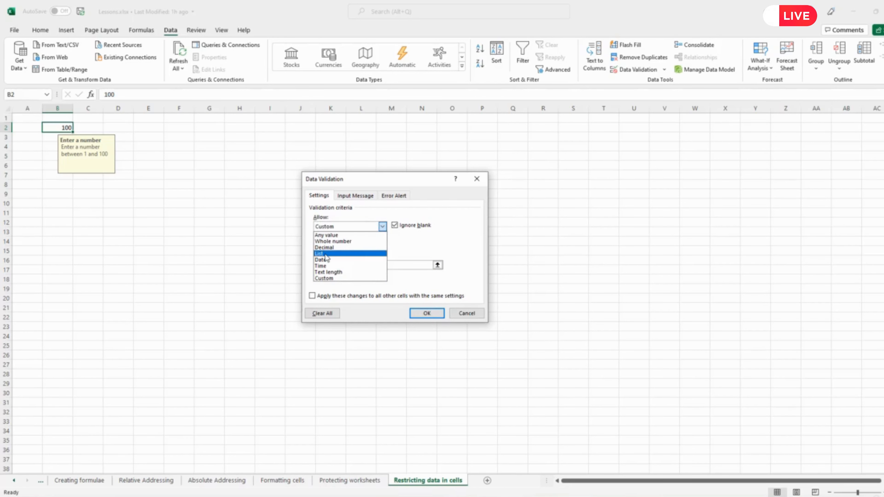